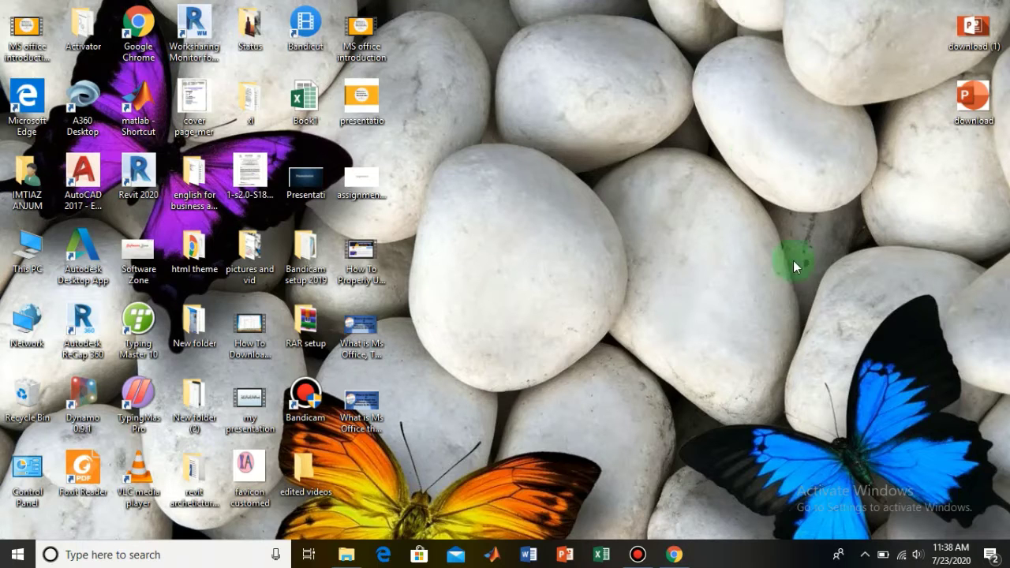
Start PowerPoint and open the 13-slide Ms Office presentation from Recent Presentations.
left_click(565, 555)
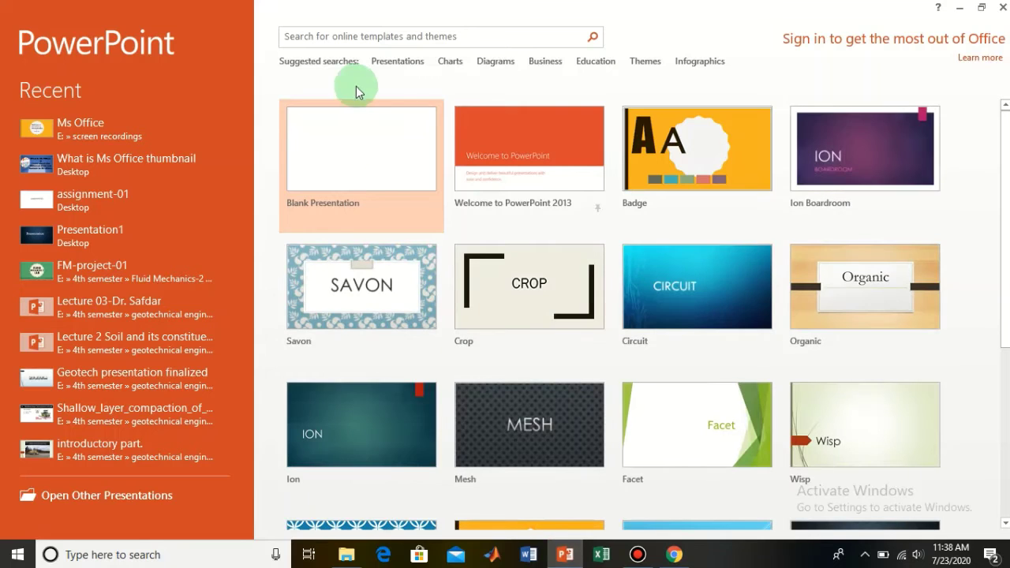
left_click(351, 187)
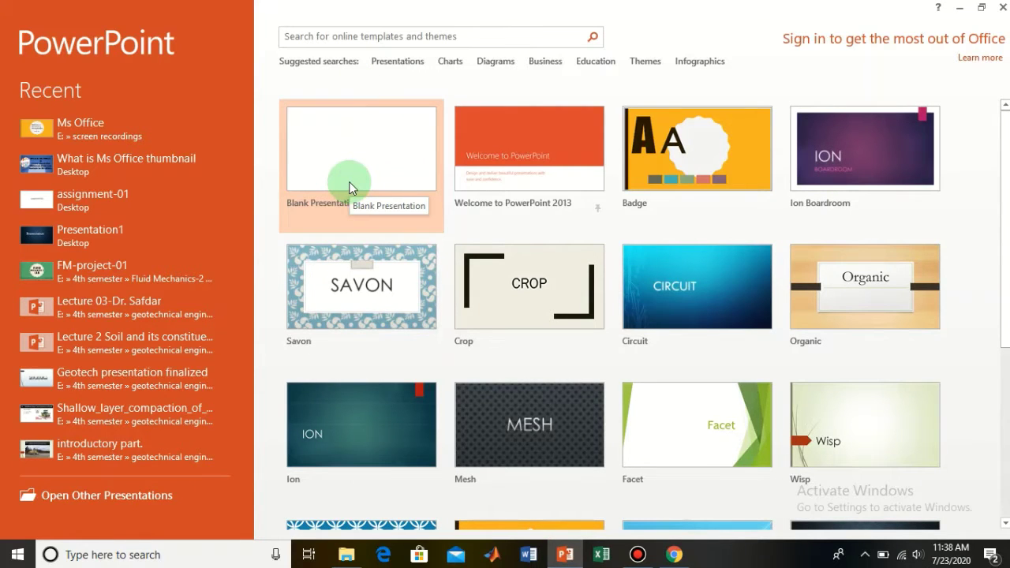
left_click(351, 187)
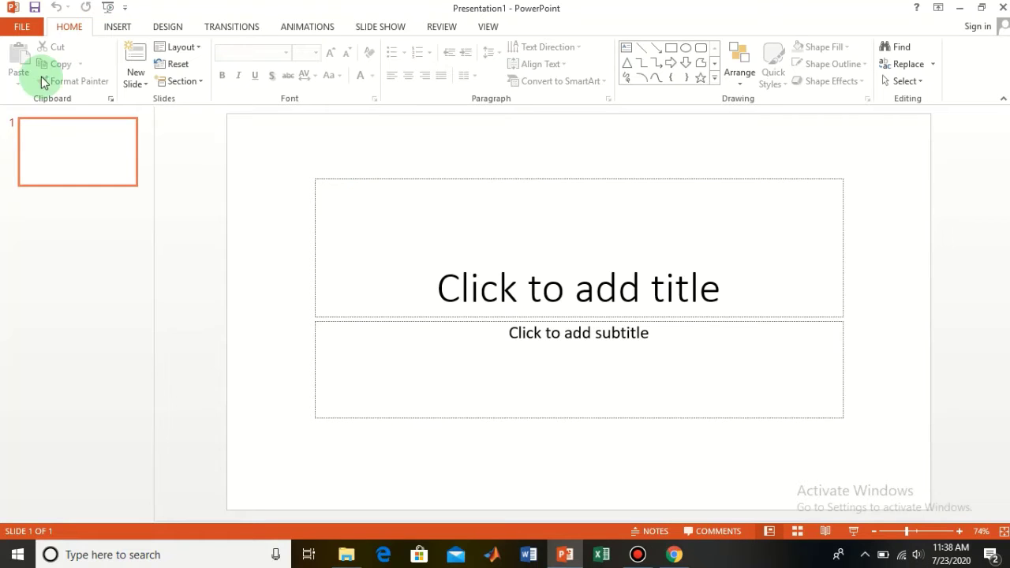
left_click(16, 26)
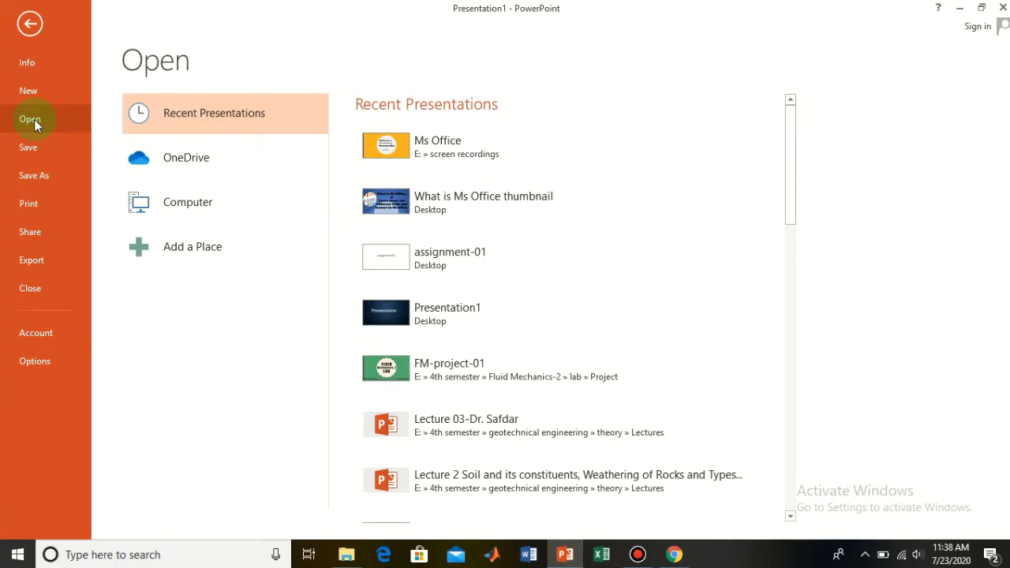
left_click(433, 152)
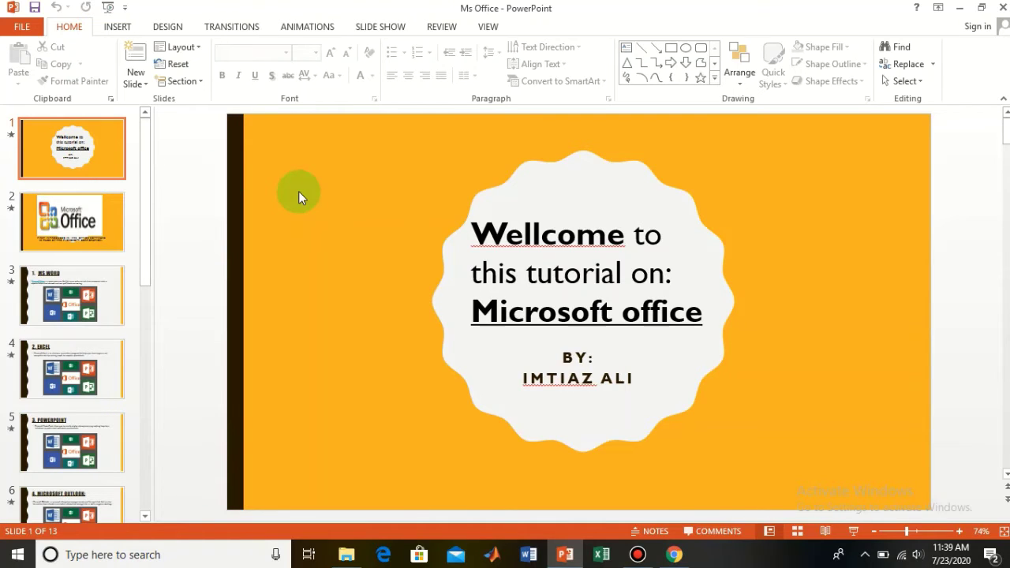
Apply the plain white Office Theme from the Design gallery to all 13 slides.
left_click(173, 28)
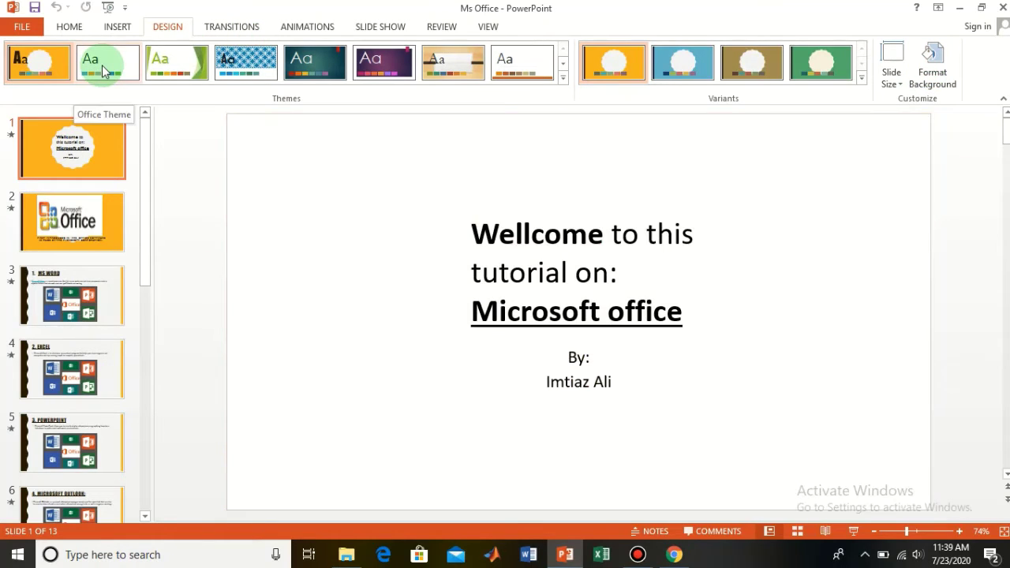
left_click(102, 65)
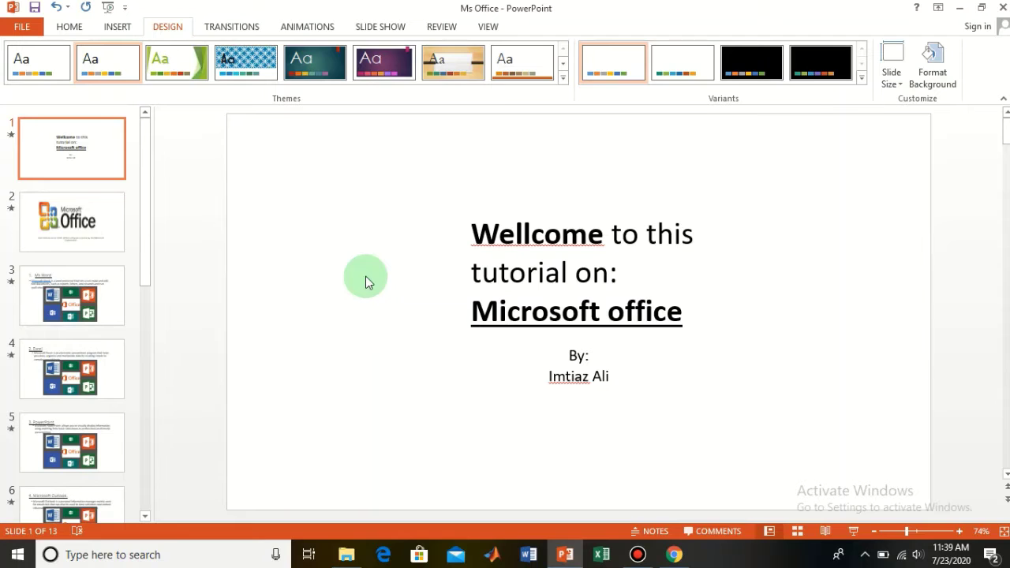
In Format Background, give the title slide a solid dark blue theme-colour fill.
left_click(936, 62)
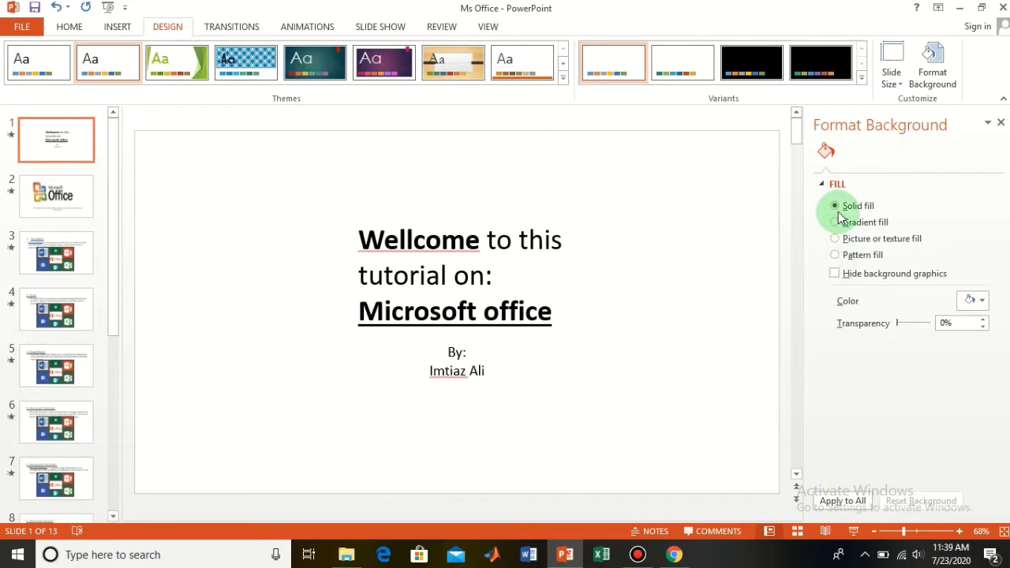
left_click(982, 301)
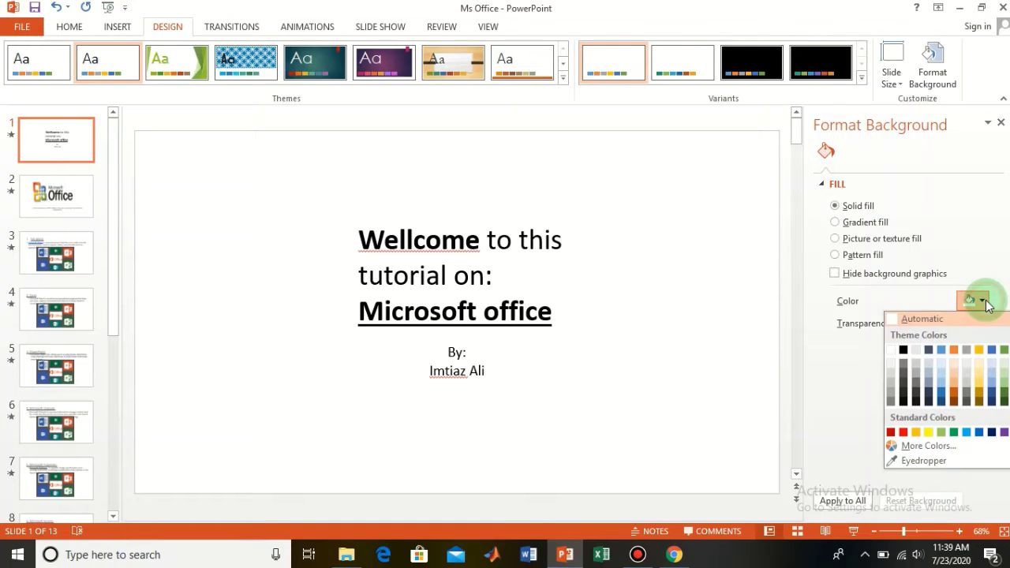
left_click(942, 403)
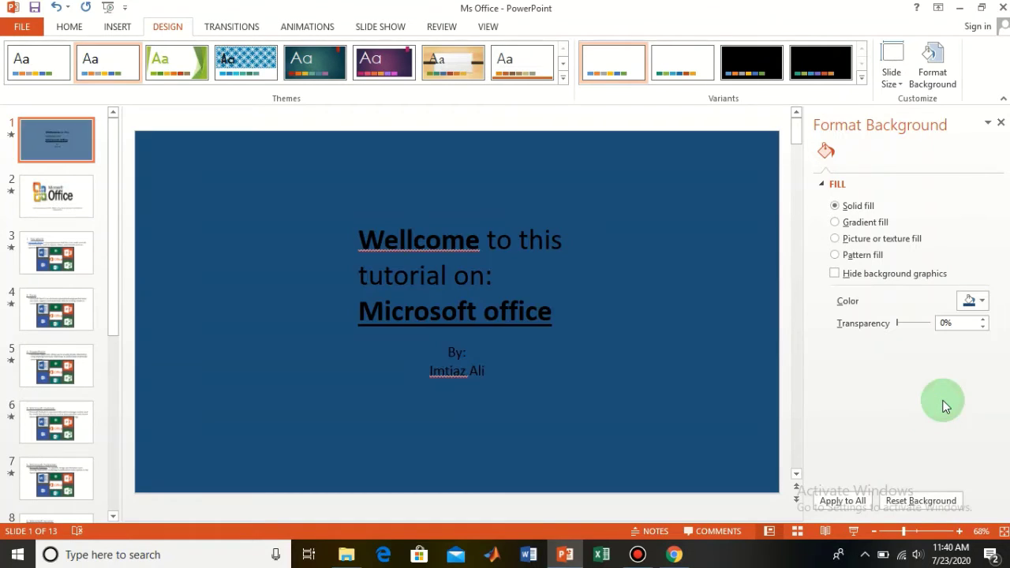
Fill the title slide with the Bottom Spotlight - Accent 5 gradient, set to Linear at 45°.
left_click(836, 224)
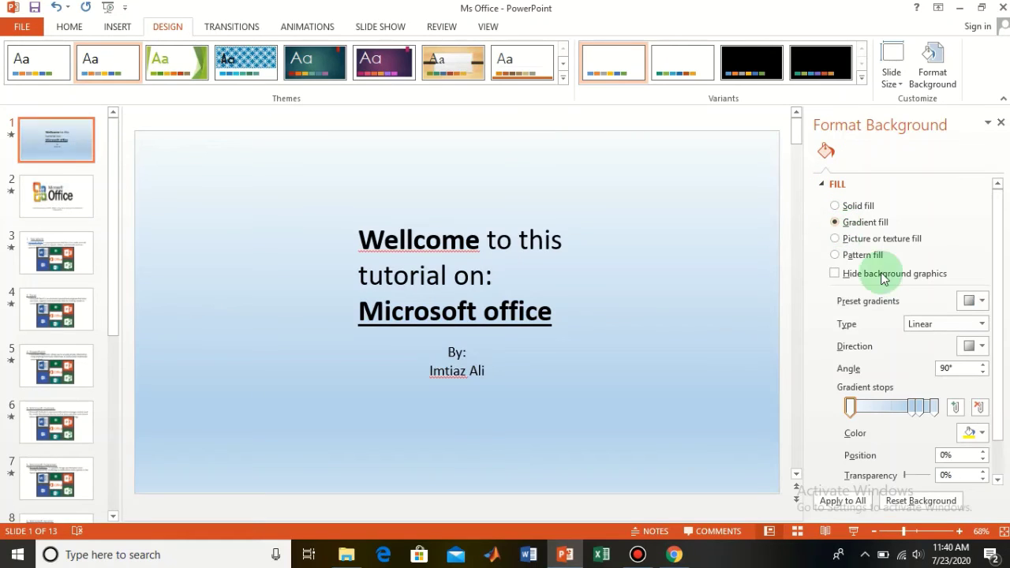
left_click(975, 302)
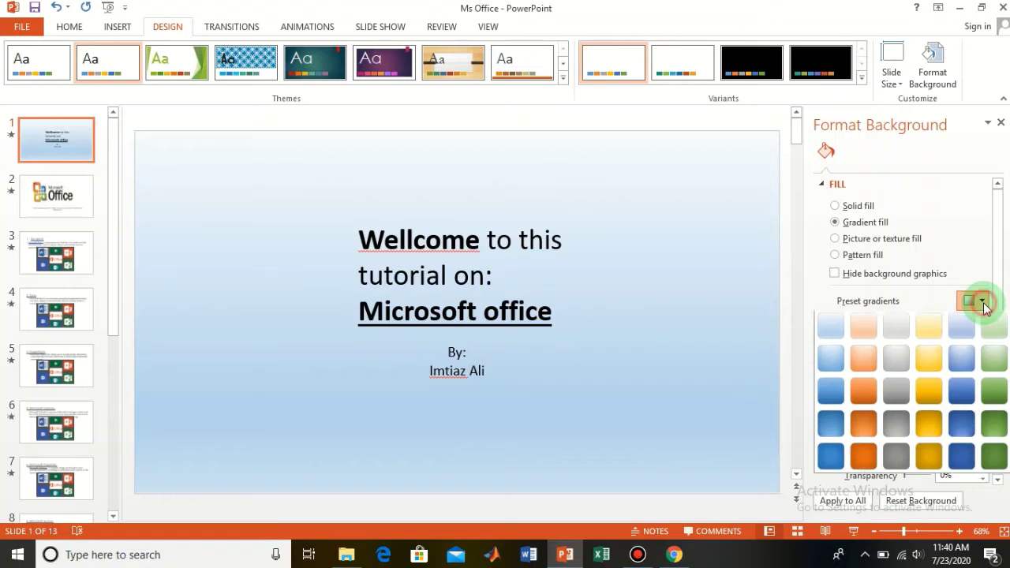
left_click(965, 427)
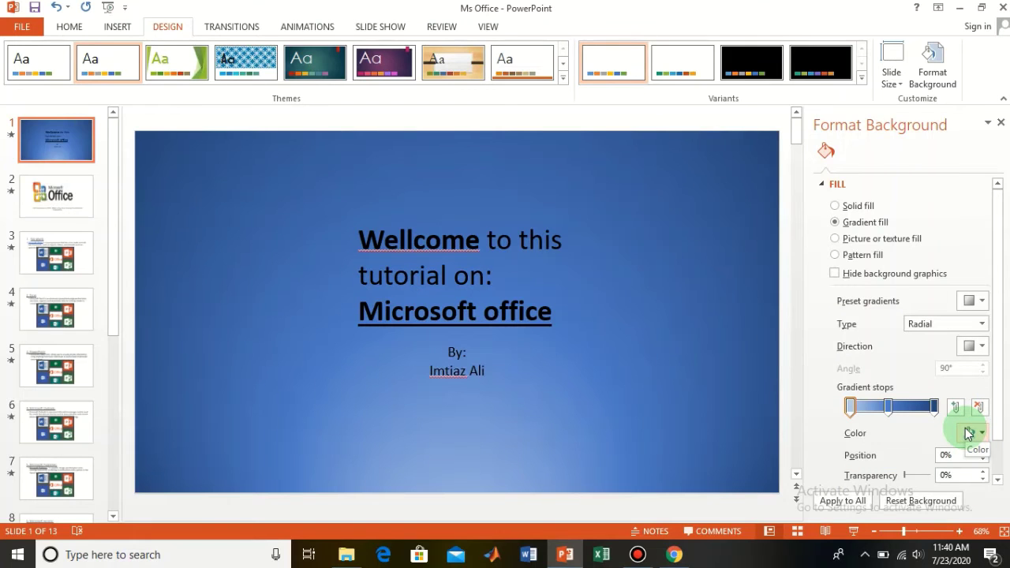
left_click(980, 325)
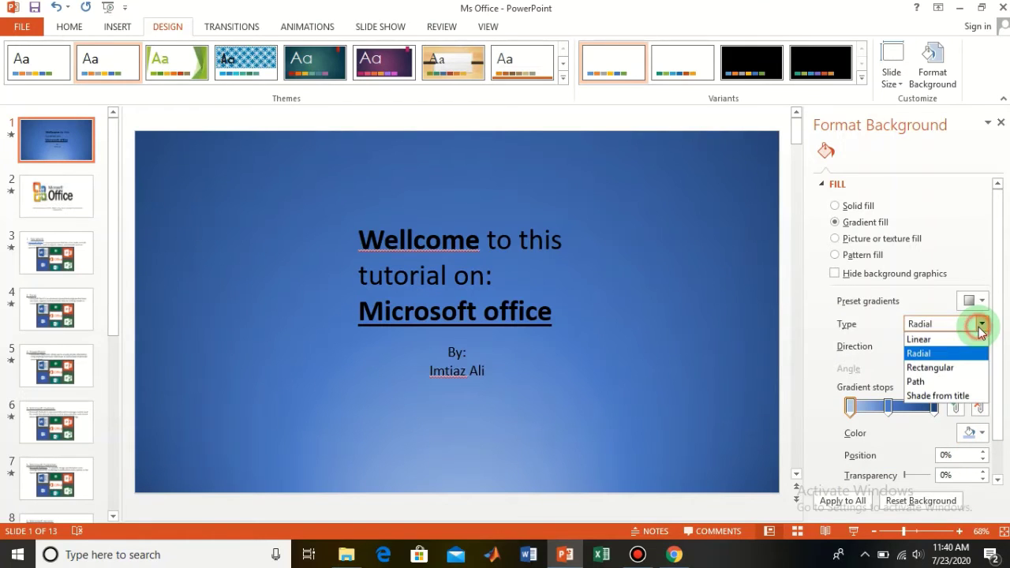
left_click(918, 339)
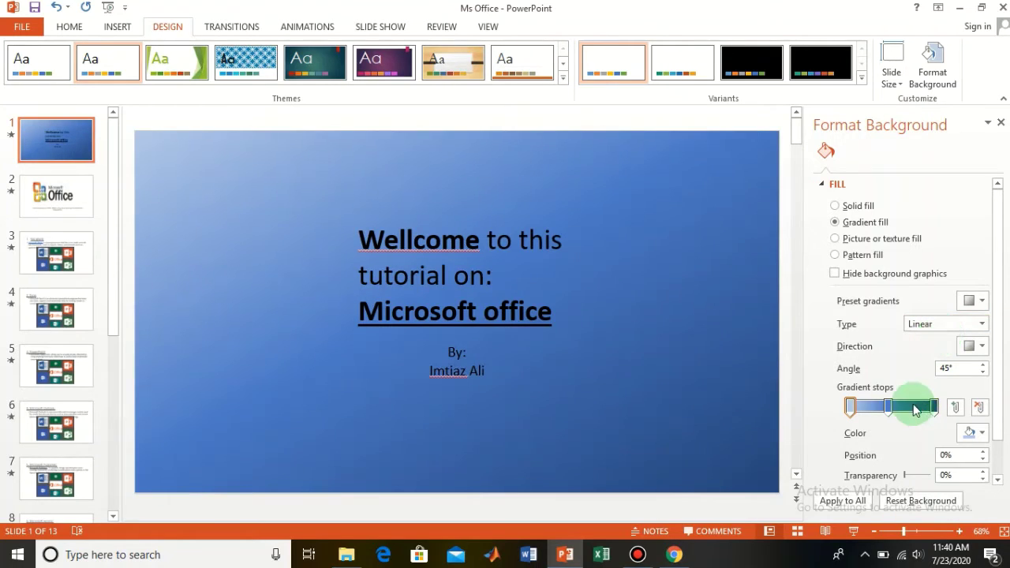
Keep the gradient linear while testing a lighter middle colour stop, then restore it.
left_click(981, 324)
left_click(983, 324)
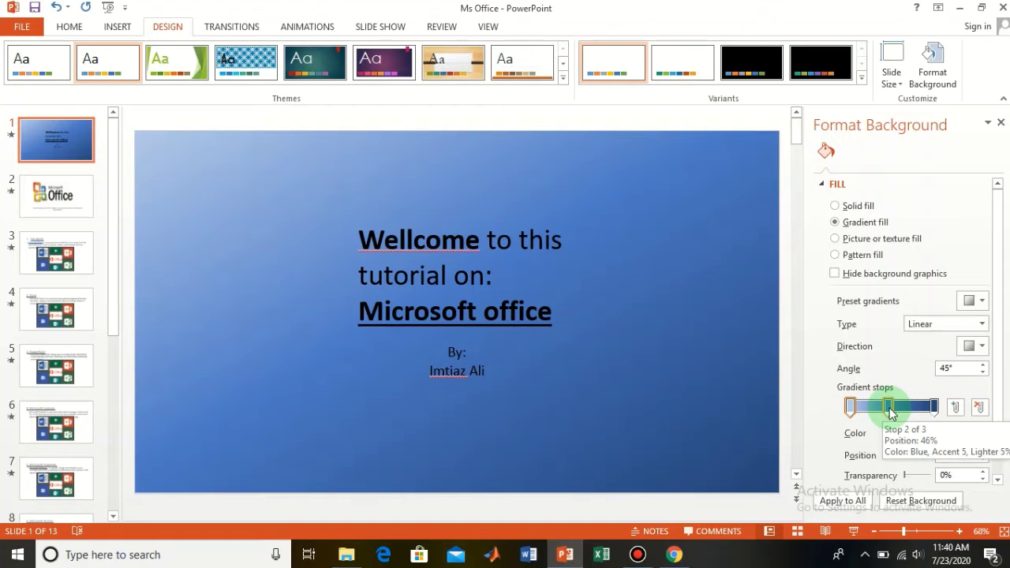
mouse_move(889, 411)
left_mouse_down()
mouse_move(921, 413)
mouse_move(841, 412)
mouse_move(909, 416)
mouse_move(870, 415)
left_mouse_up()
left_click(932, 411)
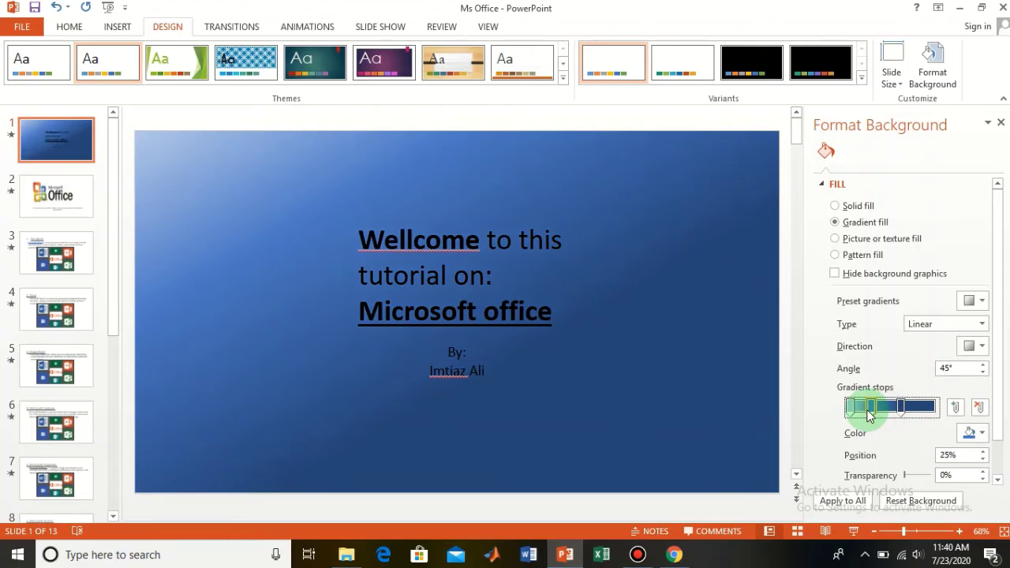
Try a radial gradient from the centre and from the top-left corner, and browse presets.
left_click(983, 329)
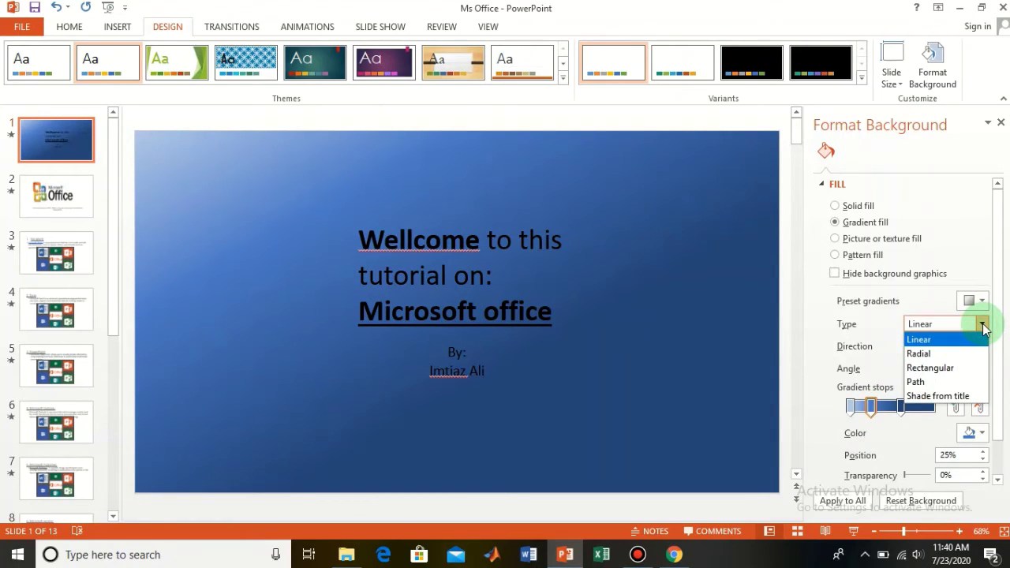
left_click(942, 354)
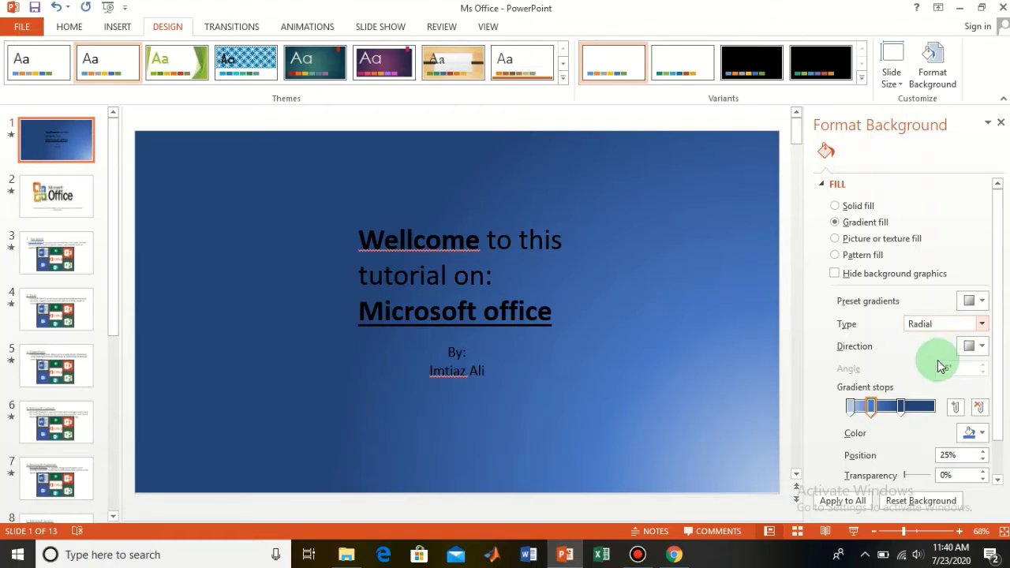
left_click(883, 408)
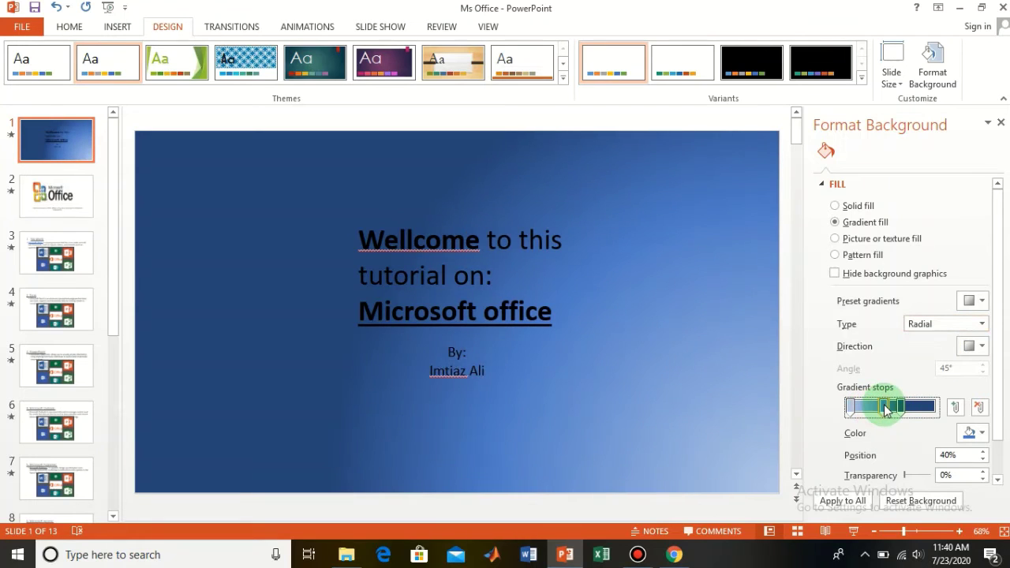
left_click(981, 348)
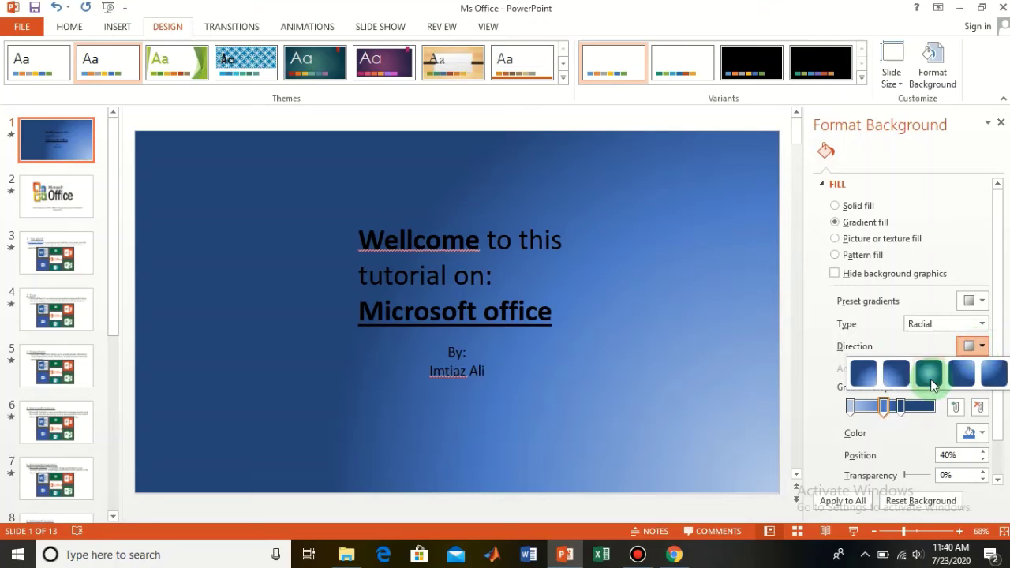
left_click(931, 375)
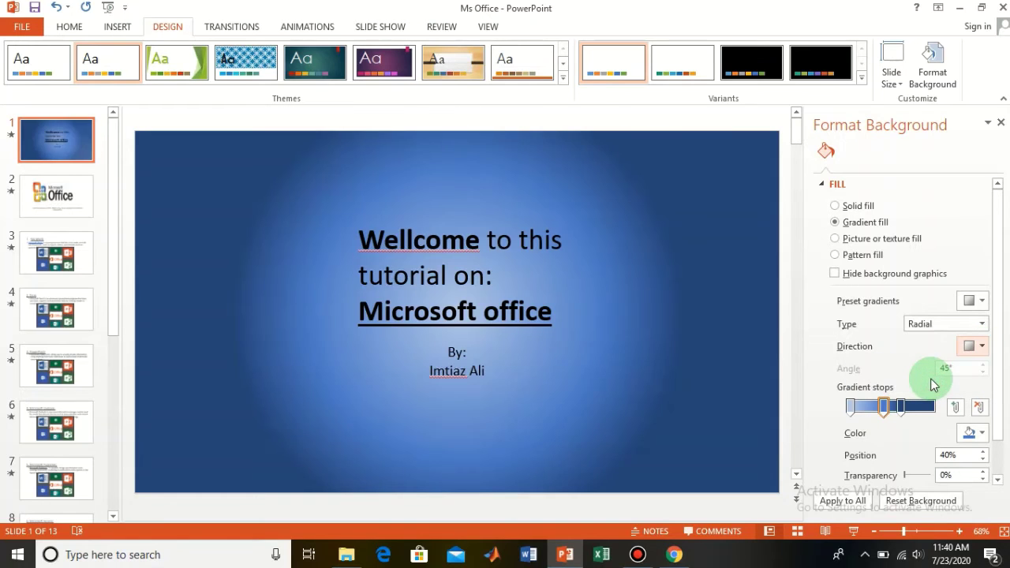
left_click(981, 348)
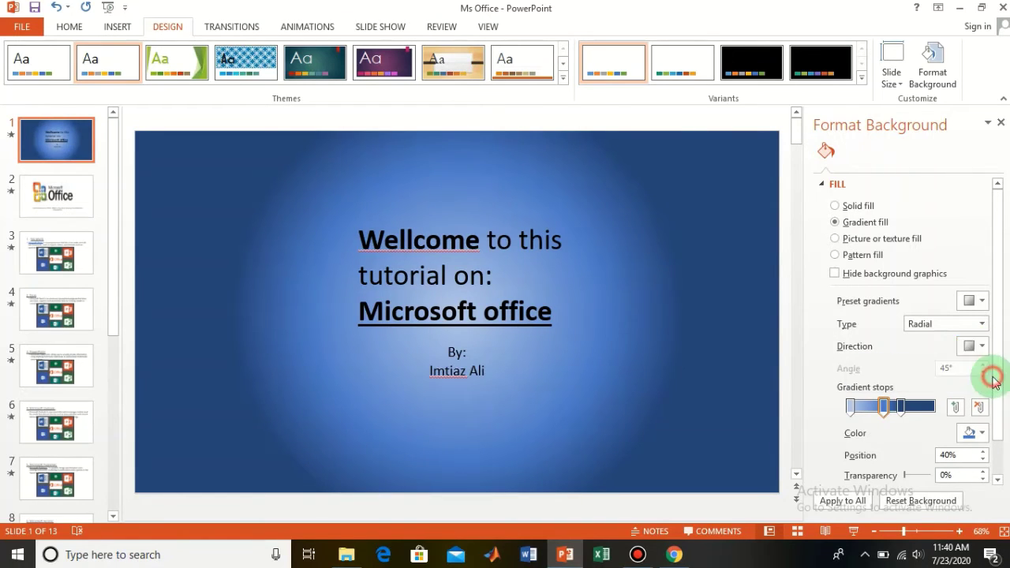
left_click(991, 369)
left_click(982, 345)
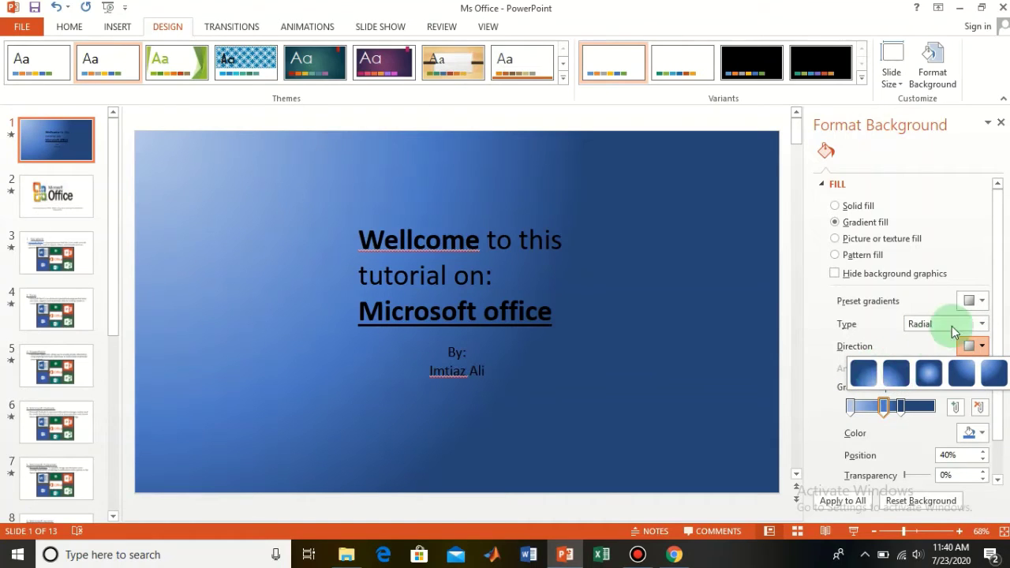
left_click(979, 304)
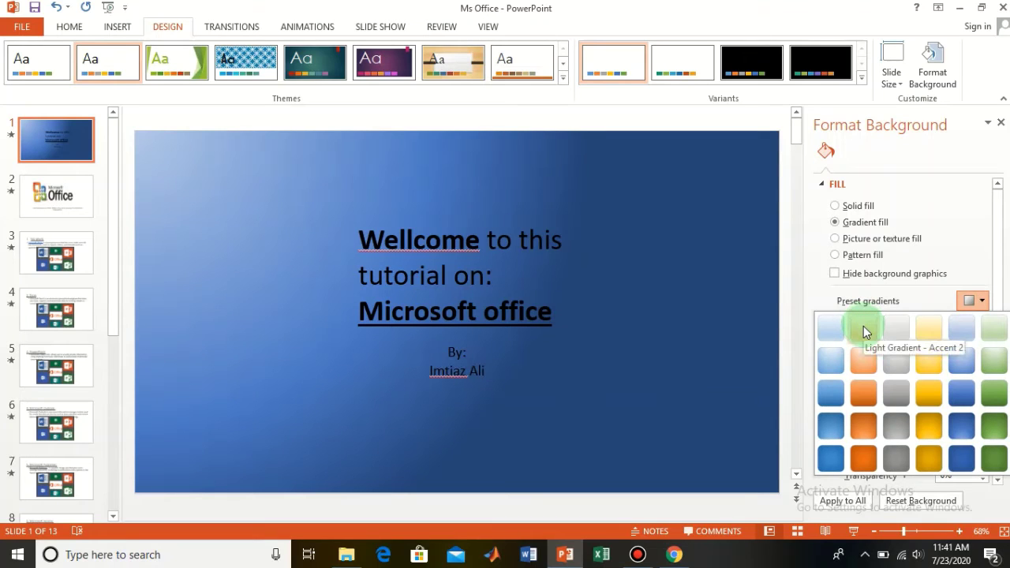
left_click(691, 302)
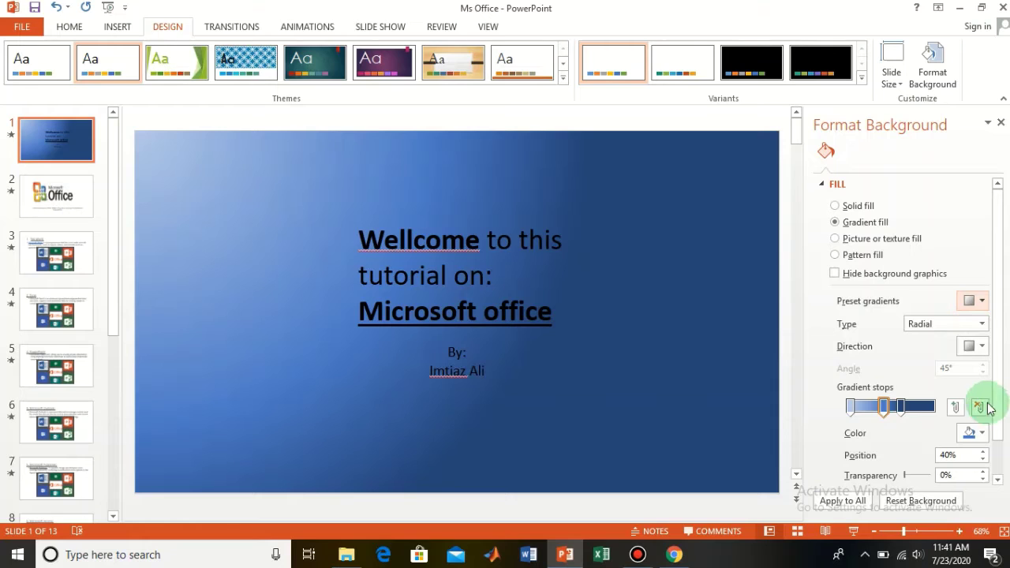
Try the Shade from title gradient type, then set the type back to Linear.
left_click(983, 328)
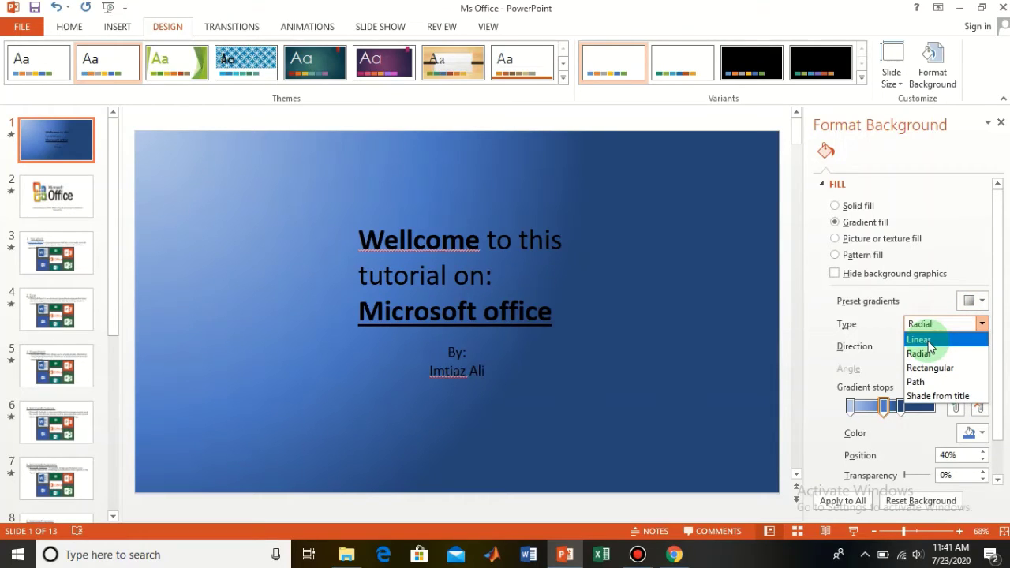
left_click(925, 396)
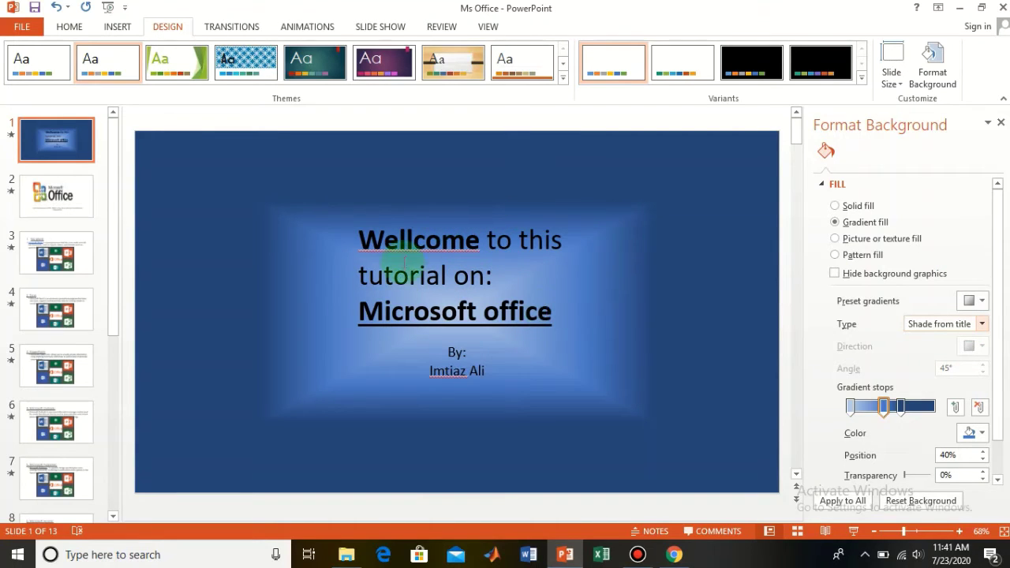
left_click(982, 301)
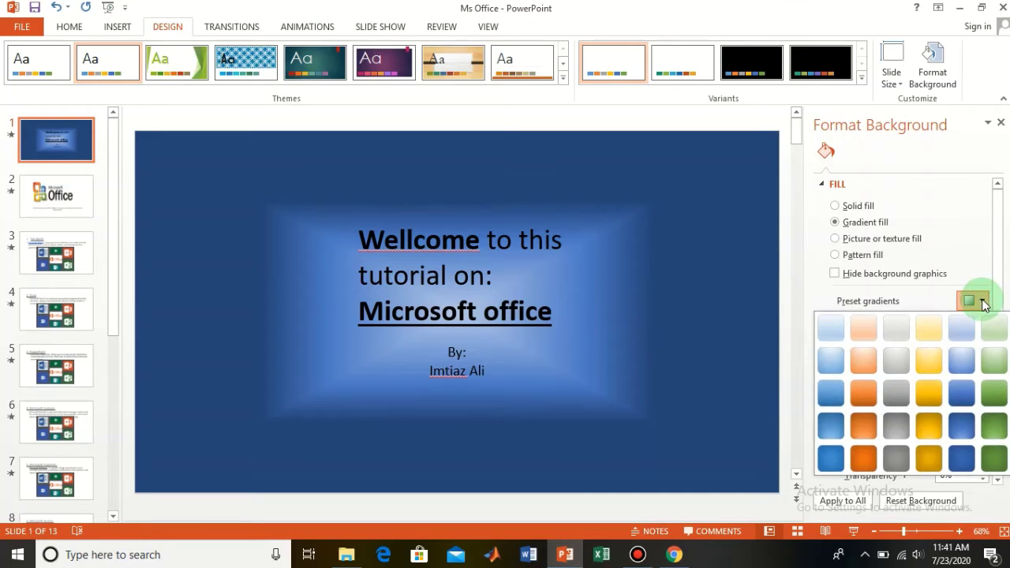
left_click(983, 300)
left_click(981, 325)
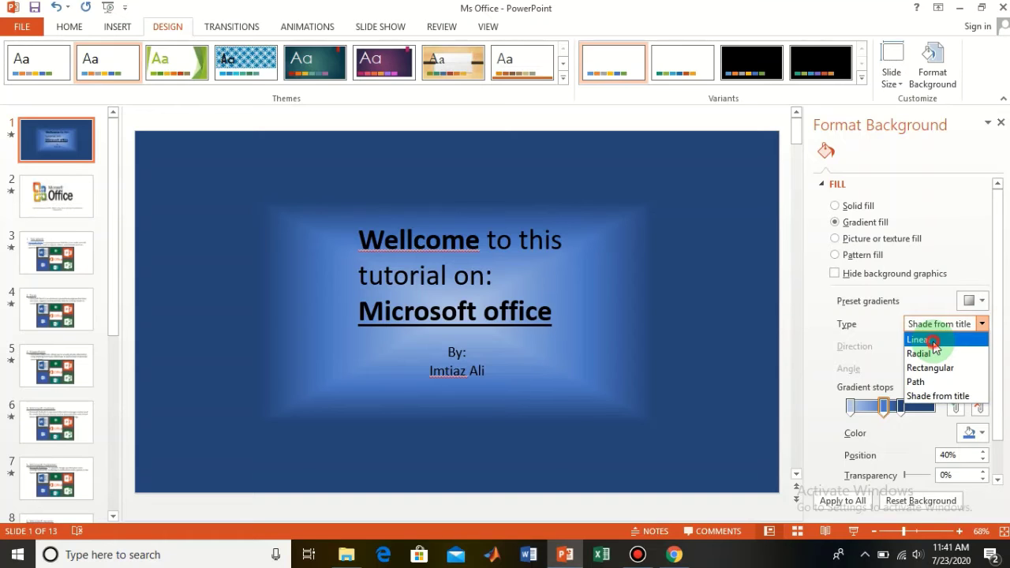
left_click(934, 341)
left_click(979, 347)
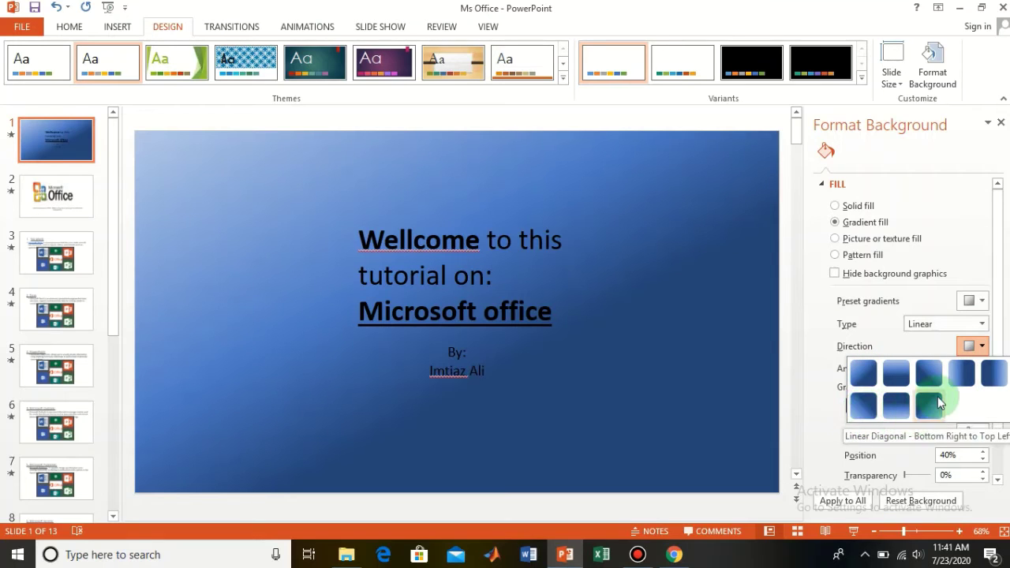
Set the gradient to Linear Down (90°) and drag a gradient stop to 76%.
left_click(887, 378)
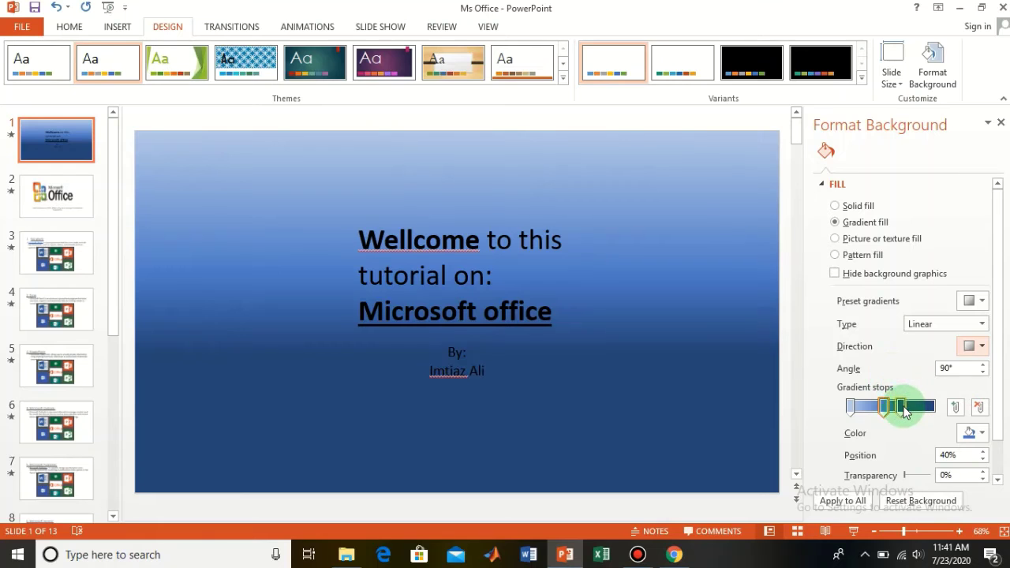
left_click_drag(883, 408, 905, 416)
left_click_drag(908, 418, 915, 418)
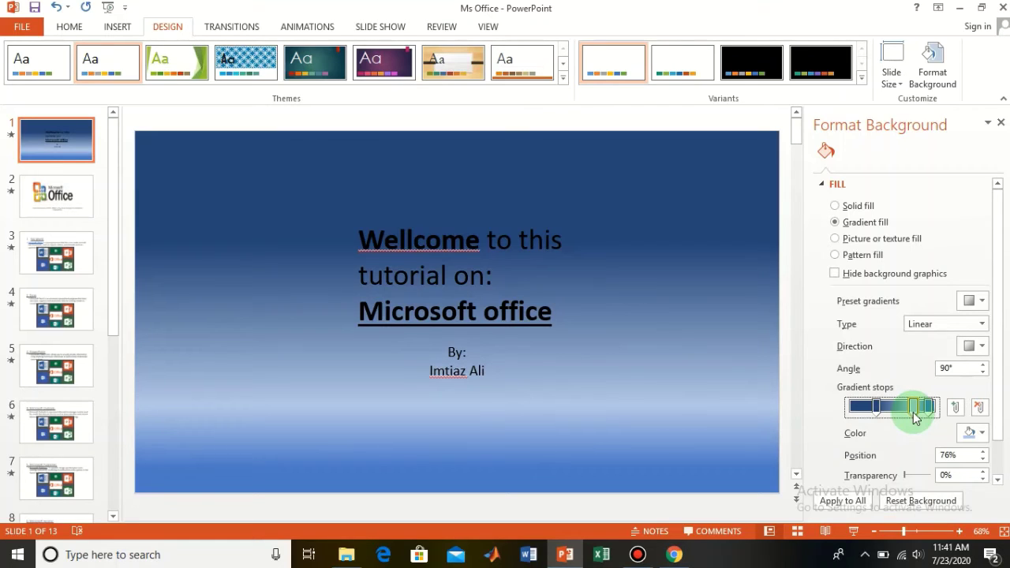
Nudge the gradient stop's position to 73% and apply the blue gradient to all slides.
left_click(981, 434)
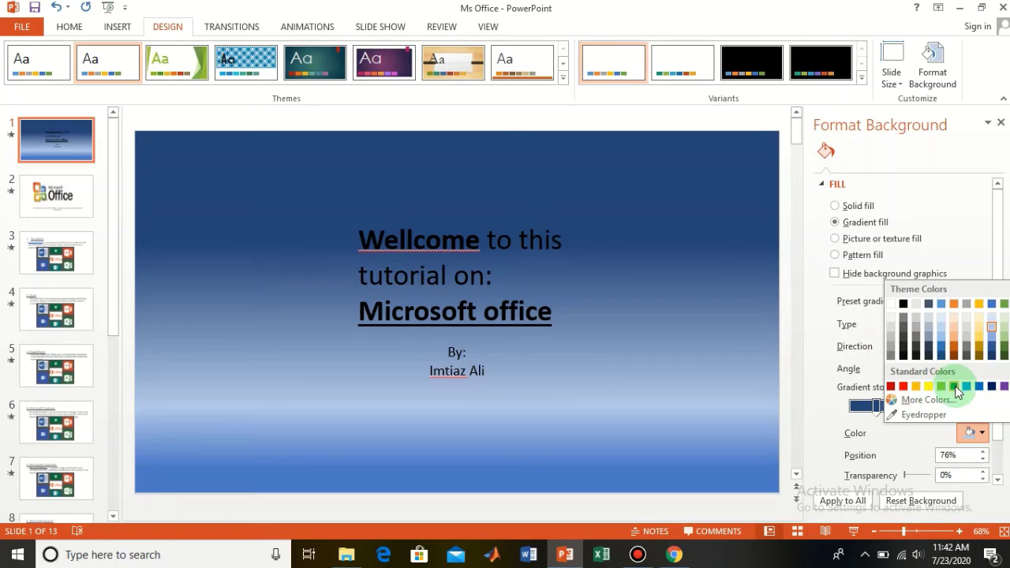
left_click(690, 352)
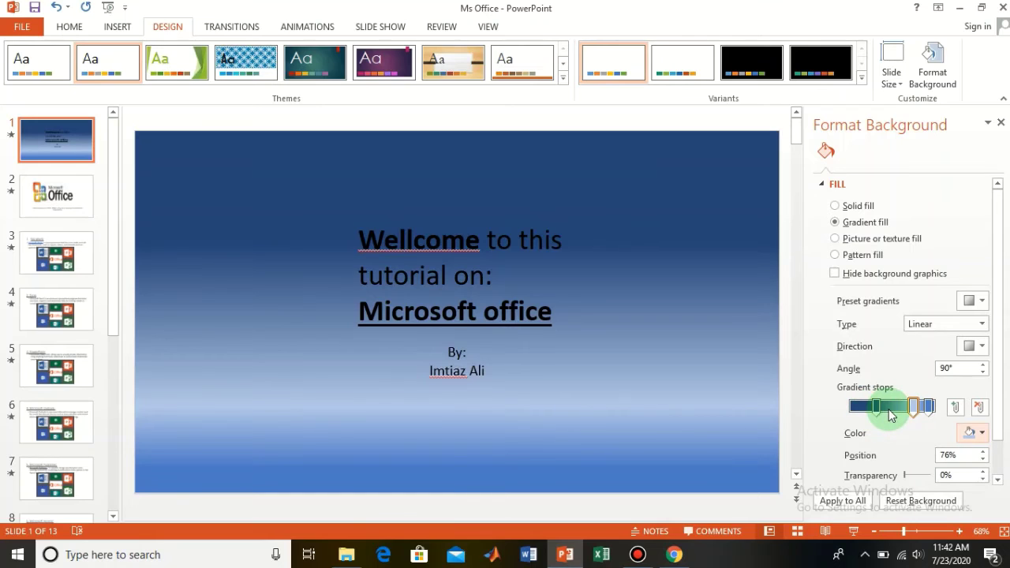
left_click(982, 452)
left_click(983, 452)
left_click(983, 452)
left_click(983, 452)
left_click(982, 459)
left_click(982, 459)
left_click(983, 459)
left_click(983, 460)
left_click(983, 459)
left_click(983, 459)
left_click(983, 459)
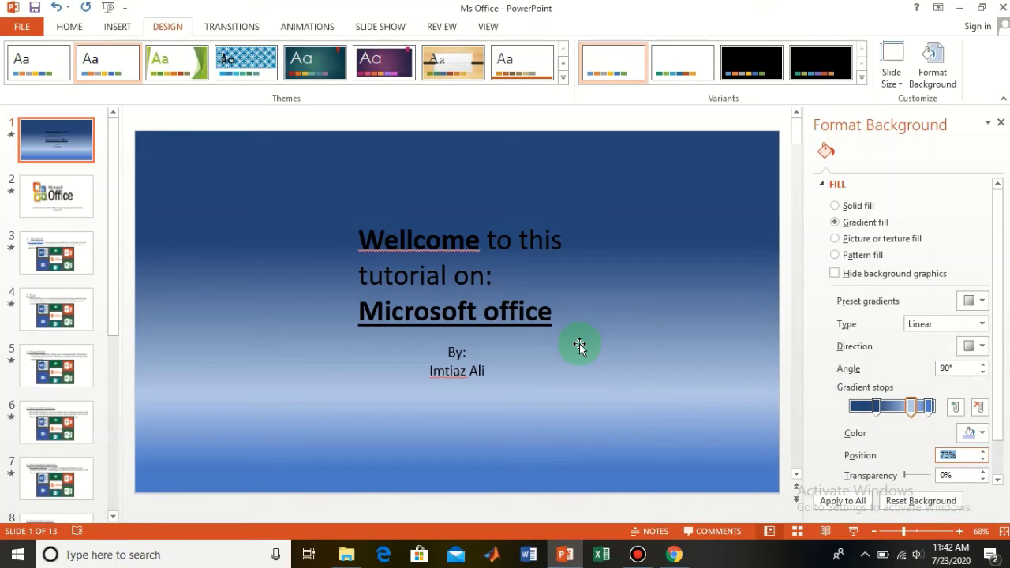
left_click(64, 135)
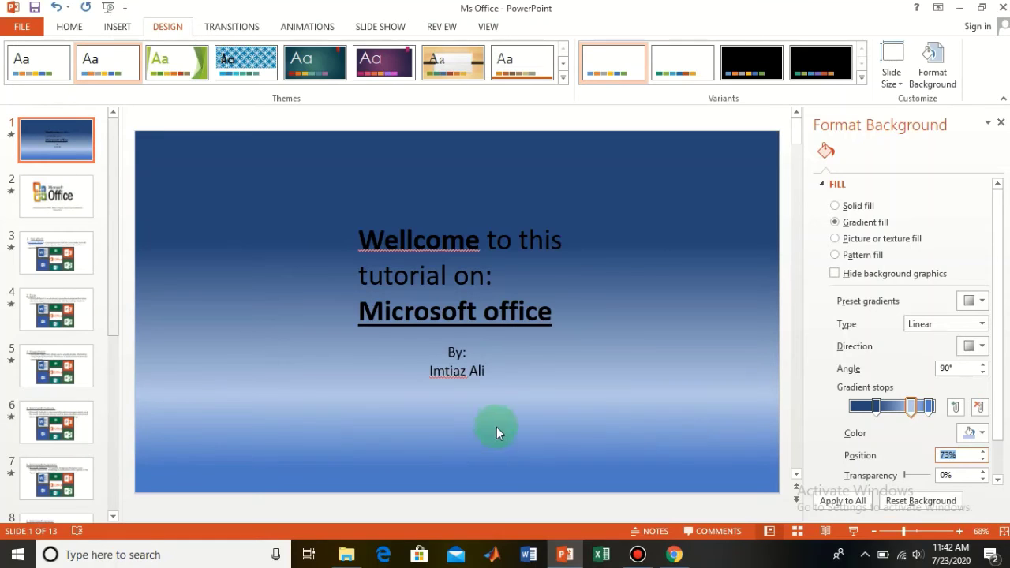
left_click(841, 503)
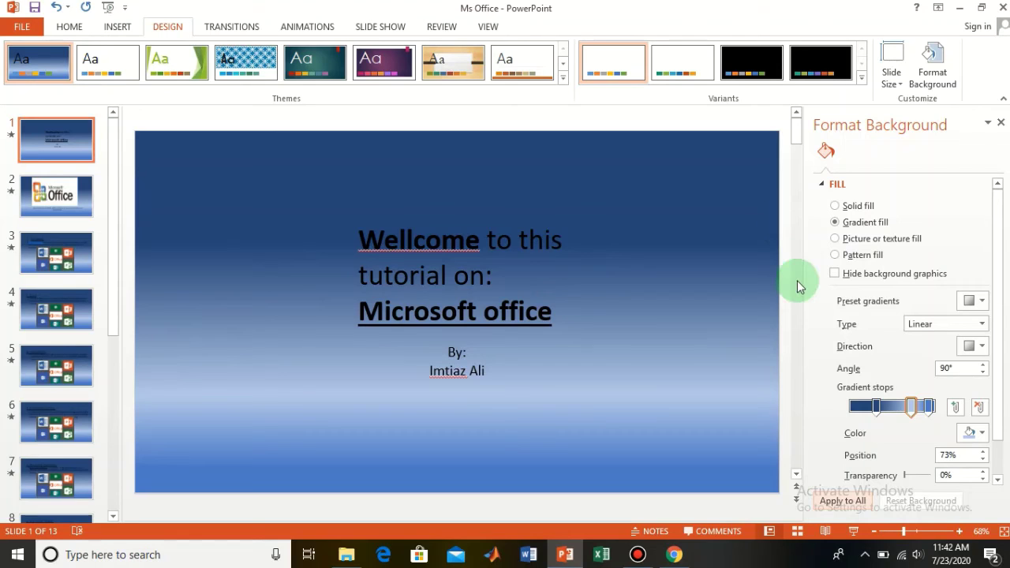
Preview a woven texture fill on the title slide, then switch to a fine dotted pattern.
left_click(835, 239)
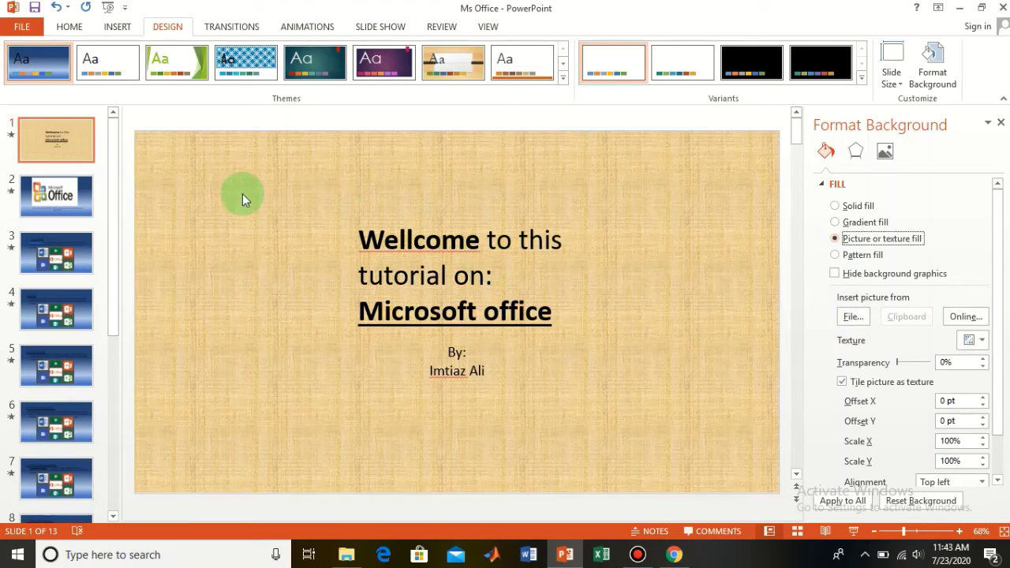
left_click(834, 255)
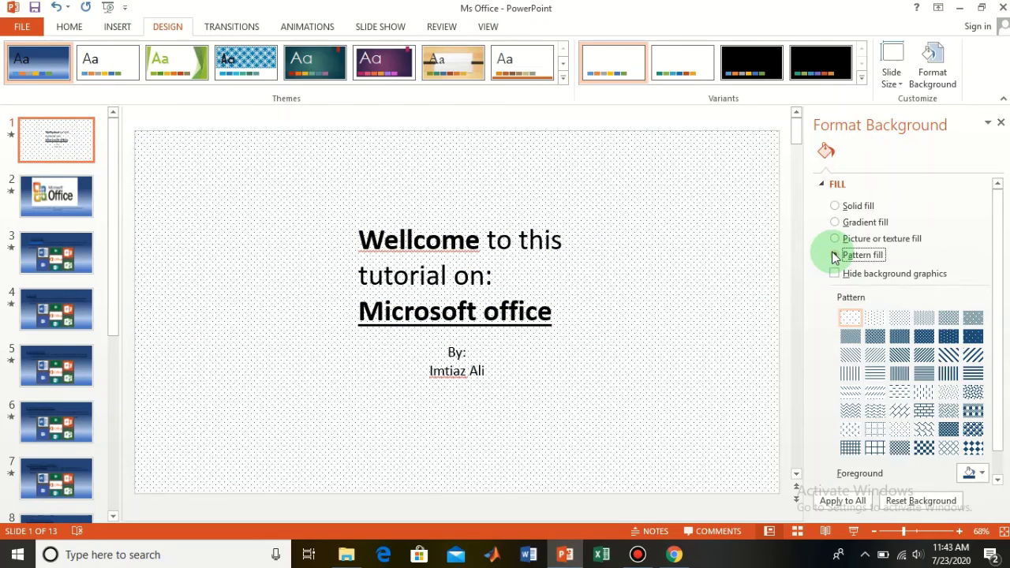
Try Plaid and light dotted patterns, settling on a dark blue wave pattern background.
left_click(970, 416)
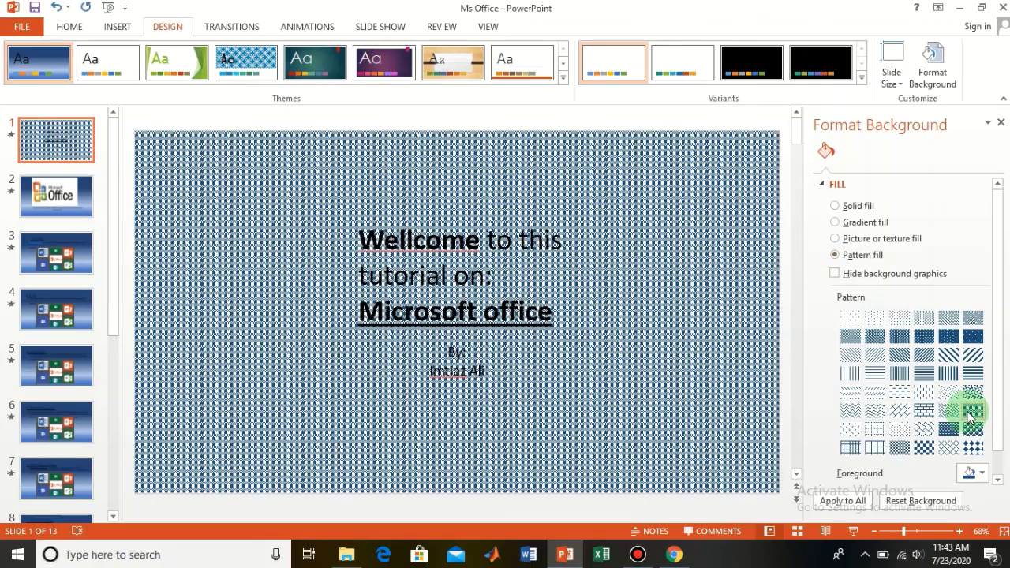
left_click(902, 432)
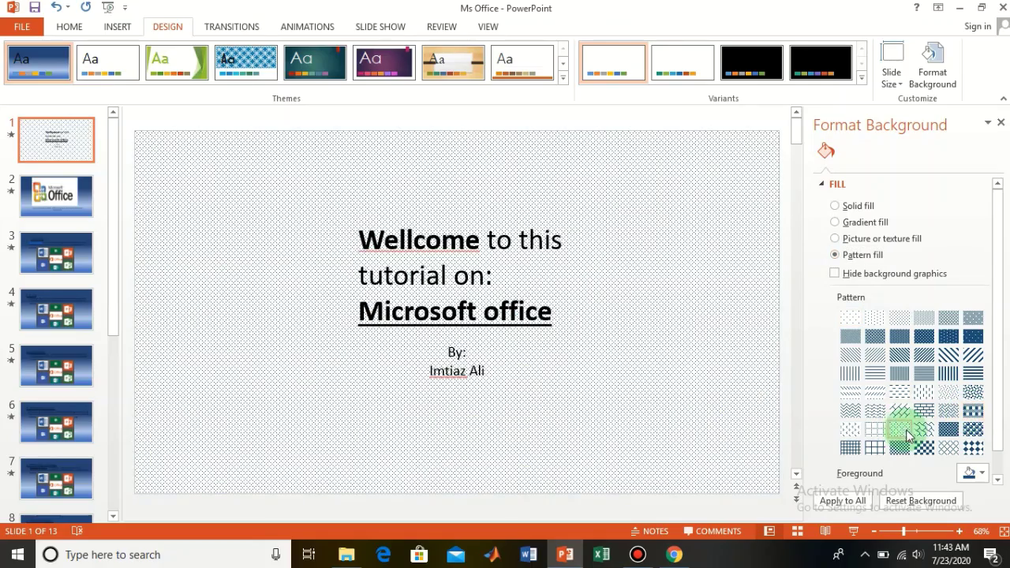
left_click(925, 430)
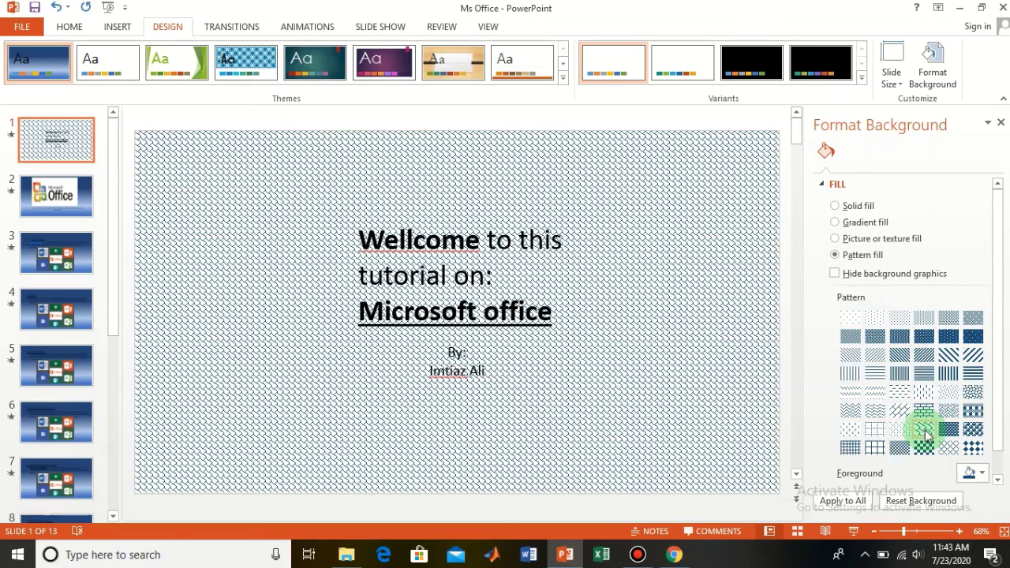
left_click(840, 276)
left_click(836, 274)
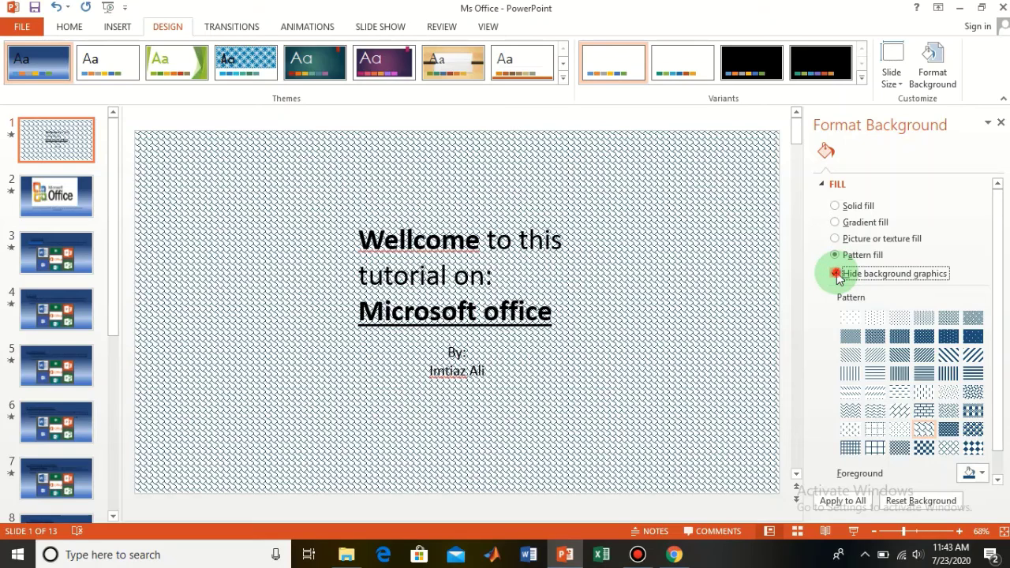
Return the title slide to the blue gradient, save, then switch to a tan woven texture fill.
left_click(836, 224)
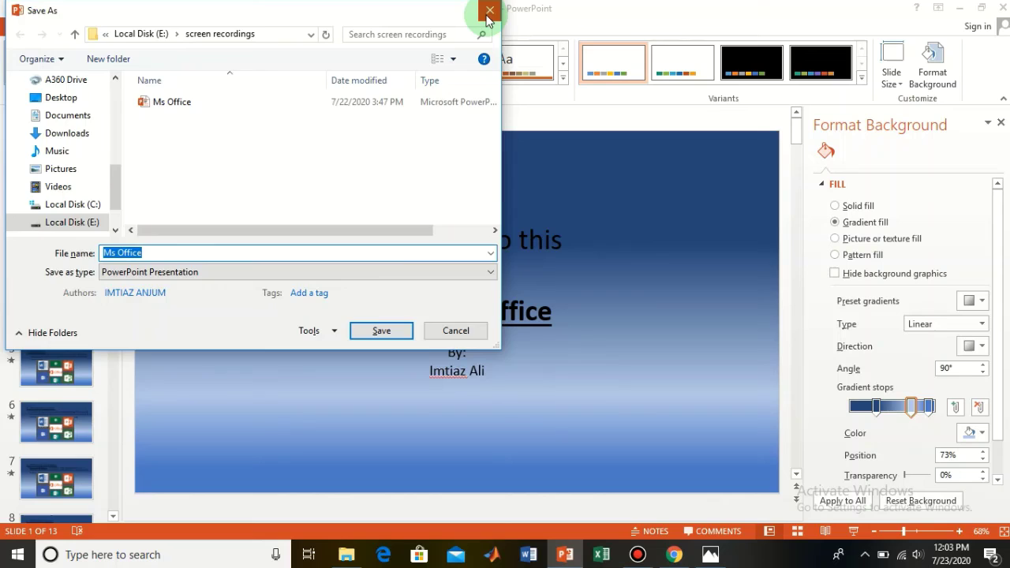
key("Escape")
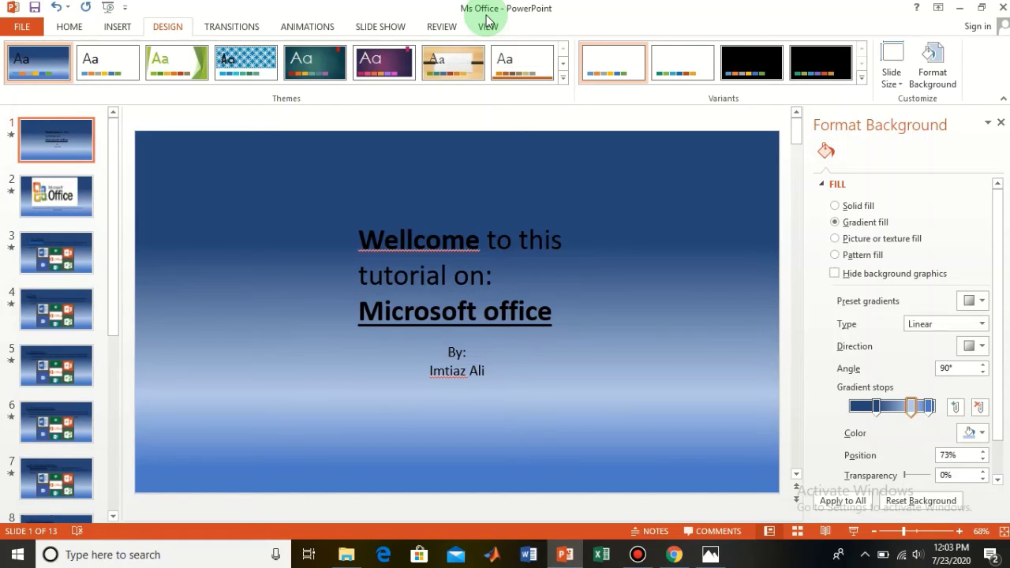
left_click(836, 238)
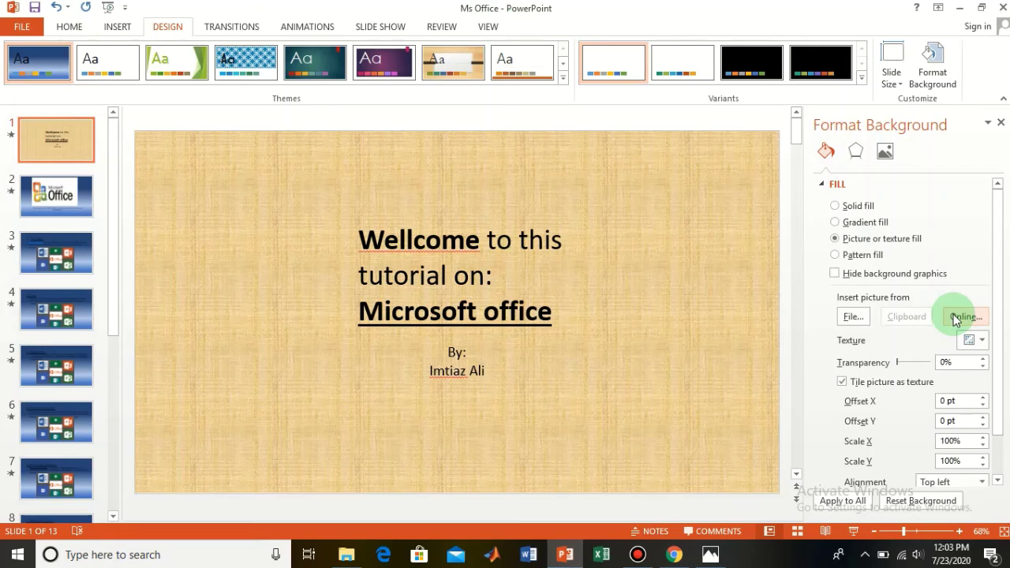
Fill the title slide background with the Pakistan flag JPG photo at 65% transparency.
left_click(849, 317)
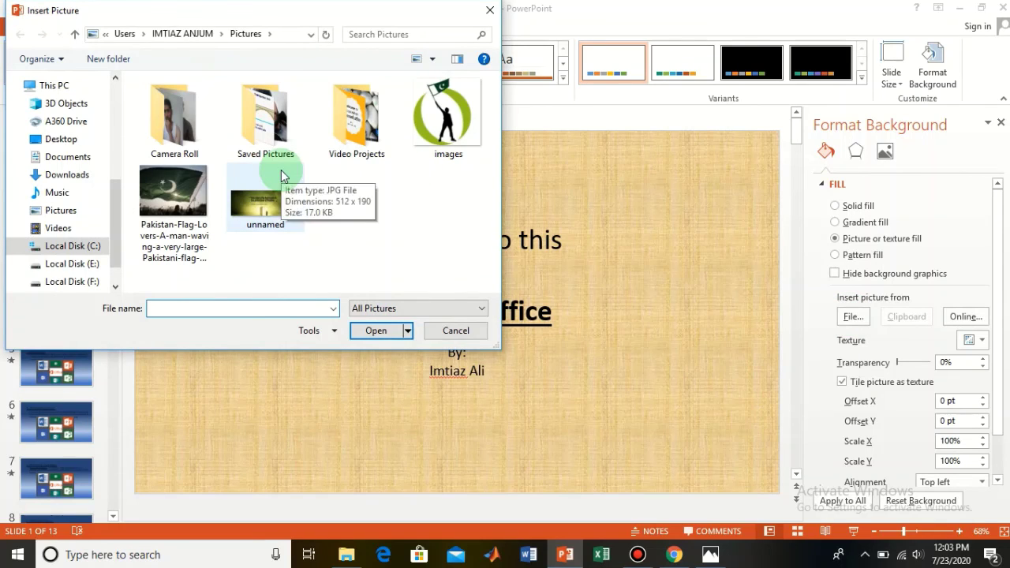
left_click(183, 187)
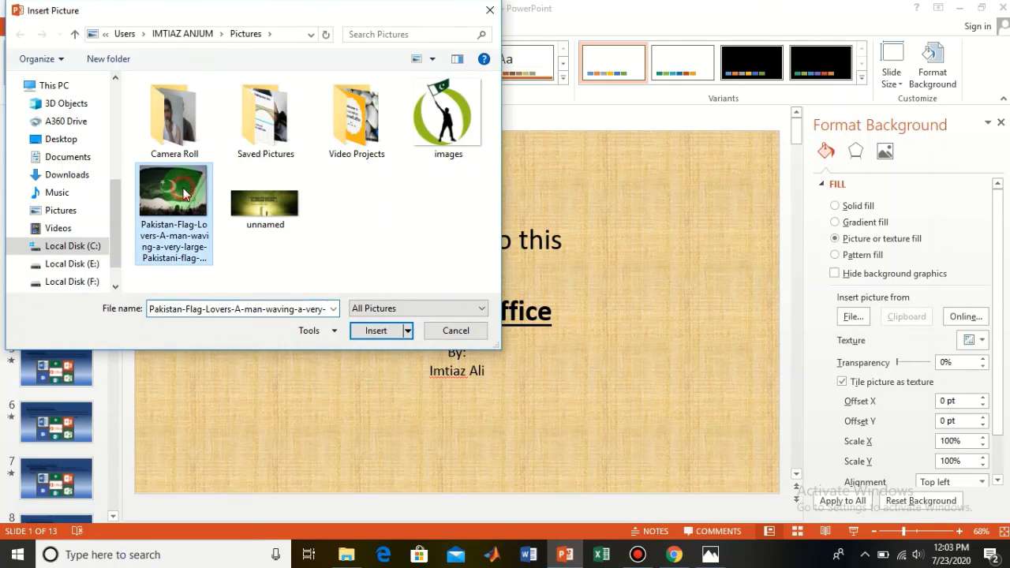
left_click(365, 329)
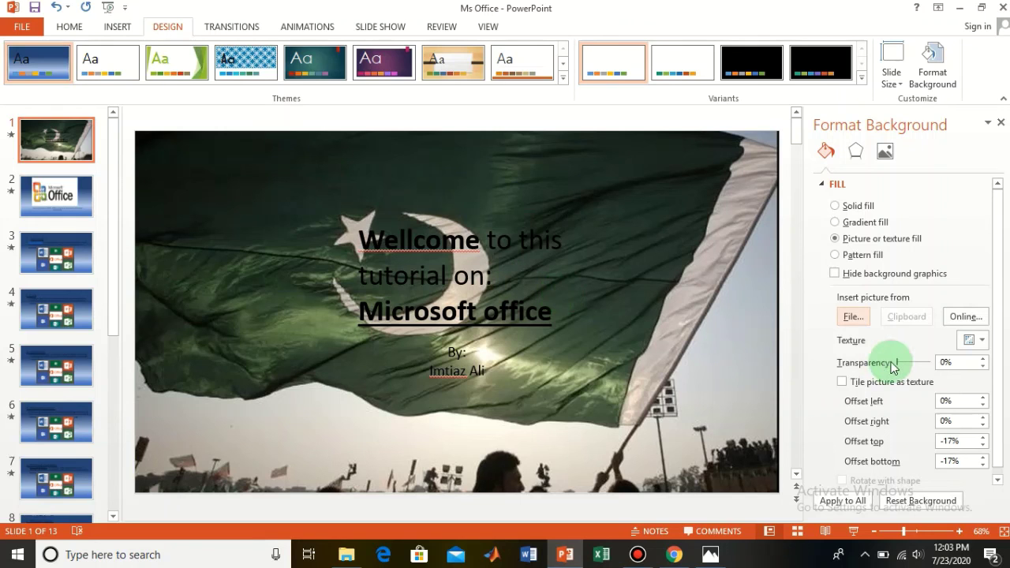
left_click_drag(897, 364, 919, 367)
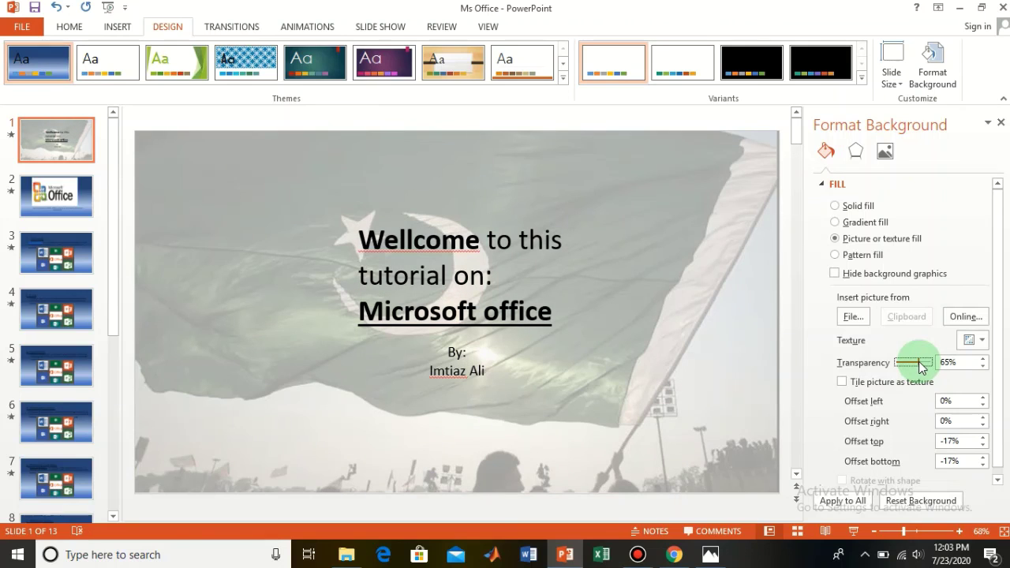